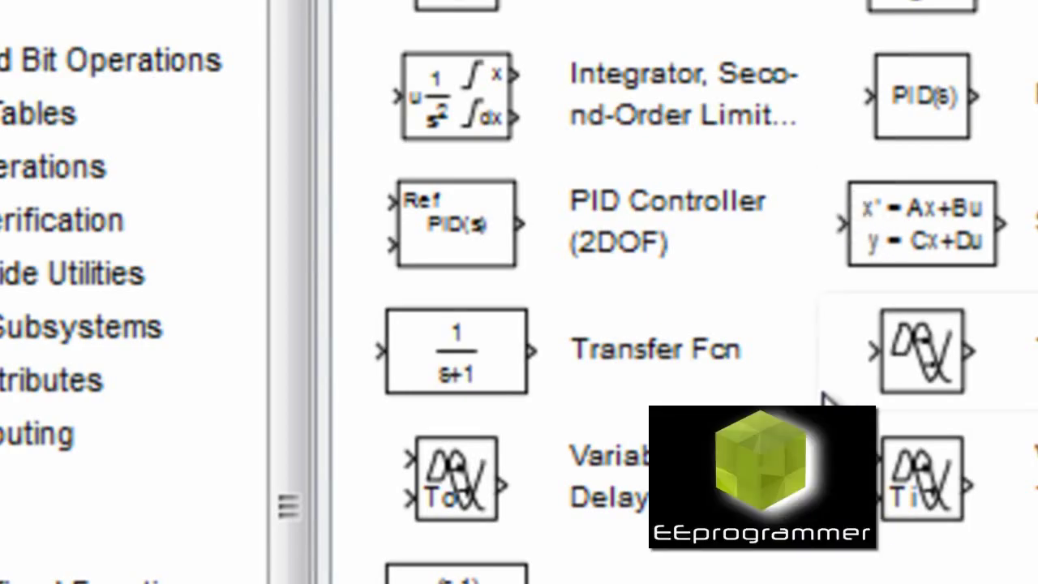
Step: Add a Transfer Fcn block and enter denominator [1/(2*pi*5) 1] for a 5 Hz cutoff
{"action": "left_click", "coordinate": [527, 348]}
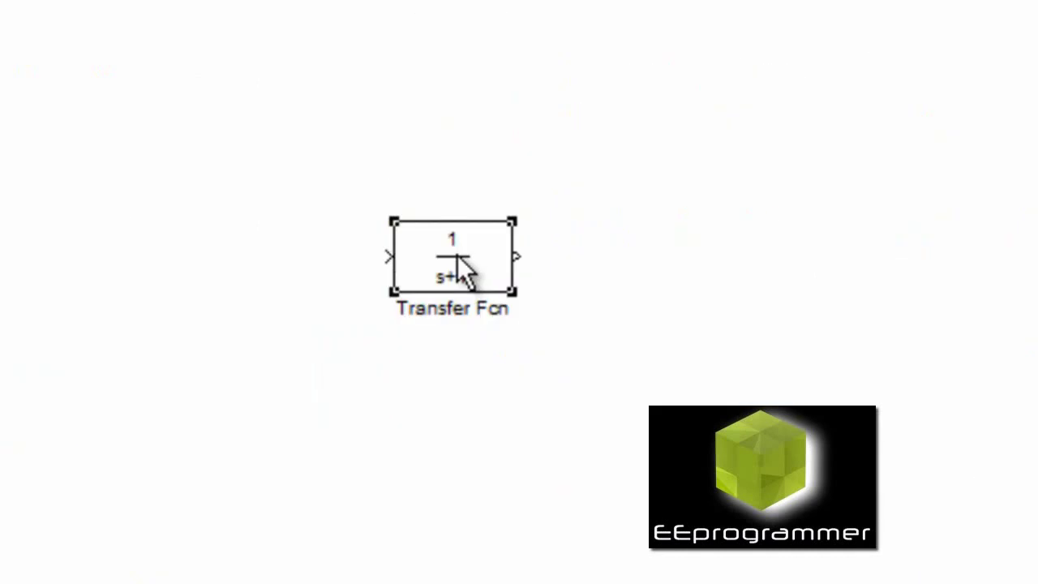
{"action": "double_click", "coordinate": [457, 256]}
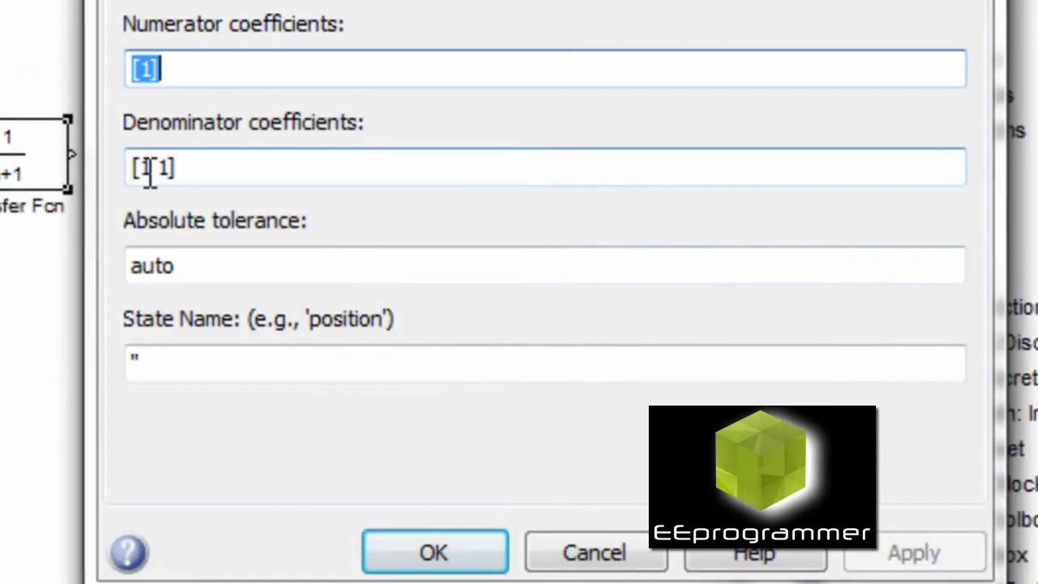
{"action": "left_click", "coordinate": [593, 275]}
{"action": "left_click", "coordinate": [592, 275]}
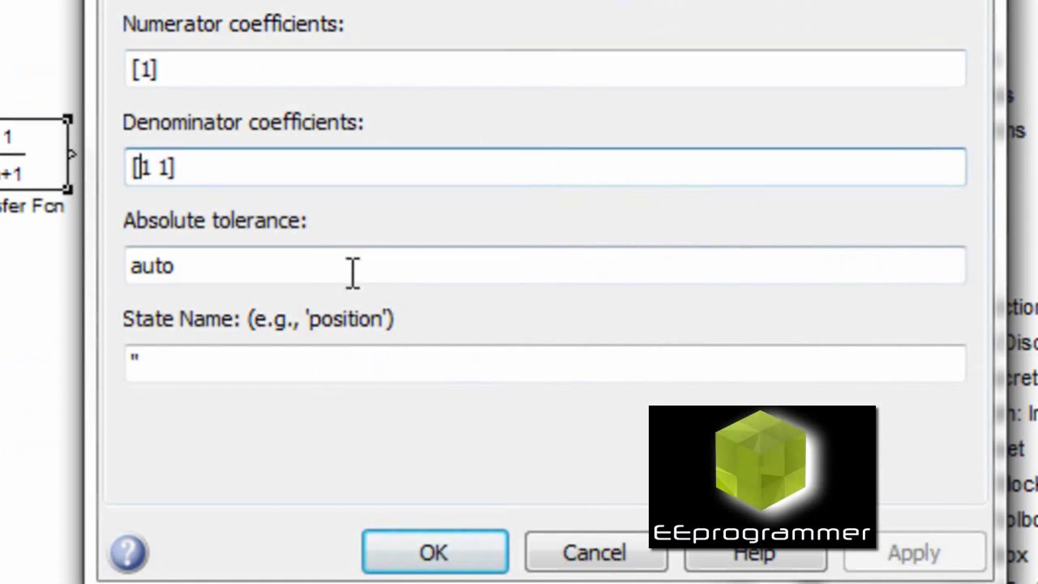
{"action": "key", "text": "Right"}
{"action": "type", "text": ",()"}
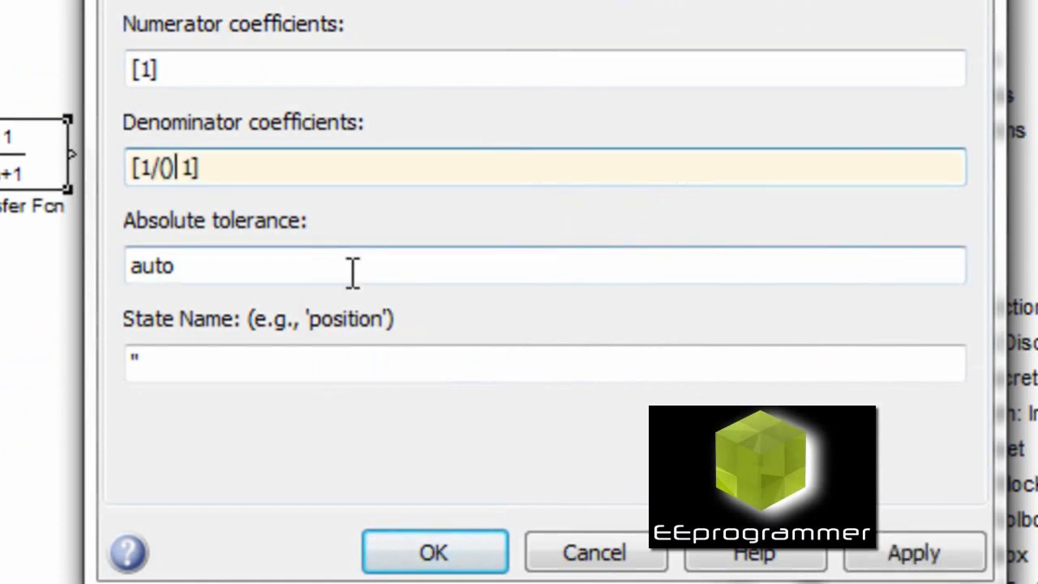
{"action": "key", "text": "Left"}
{"action": "type", "text": "2"}
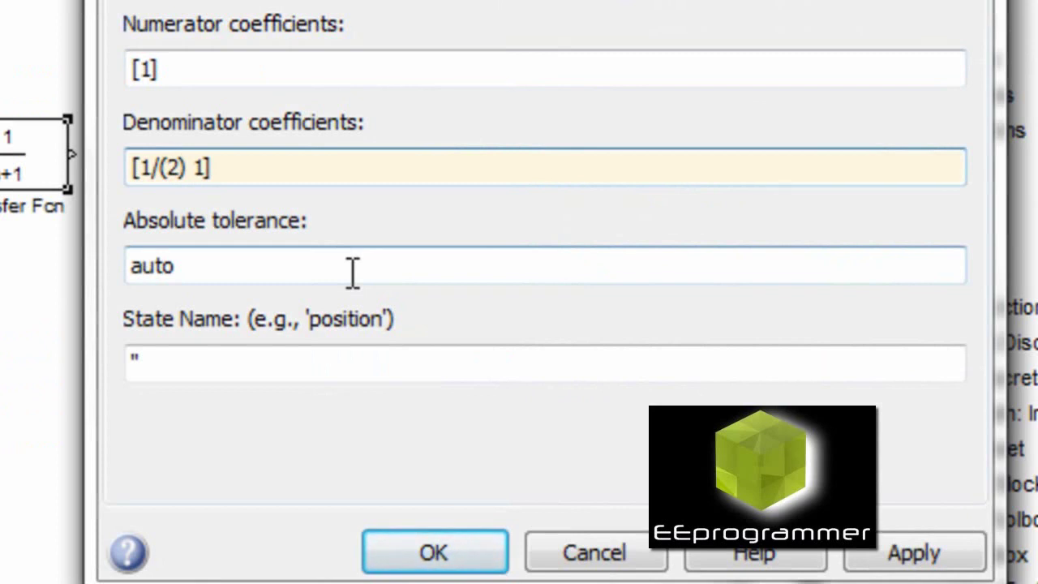
{"action": "type", "text": "*pi"}
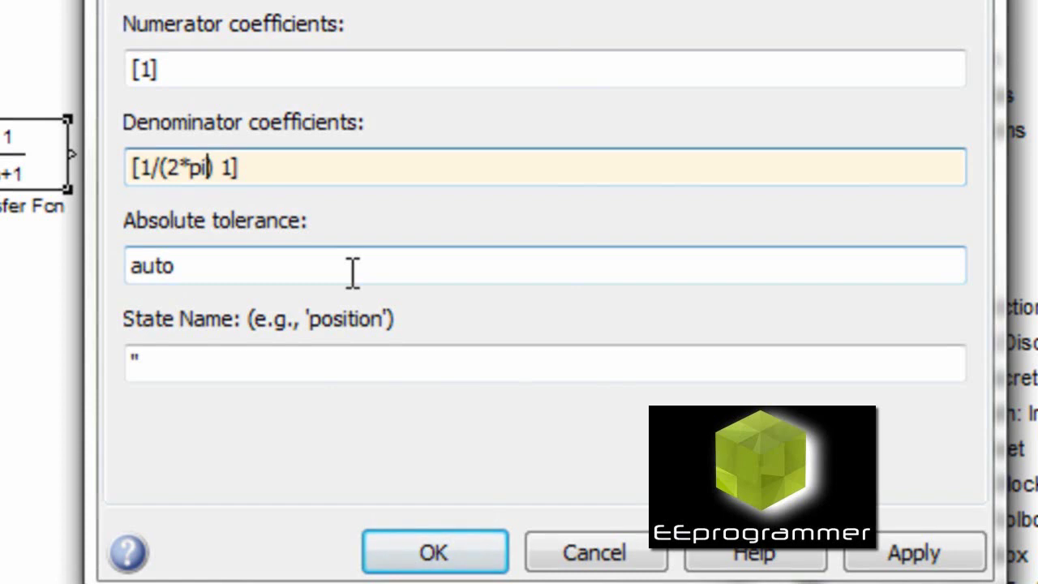
{"action": "type", "text": "*"}
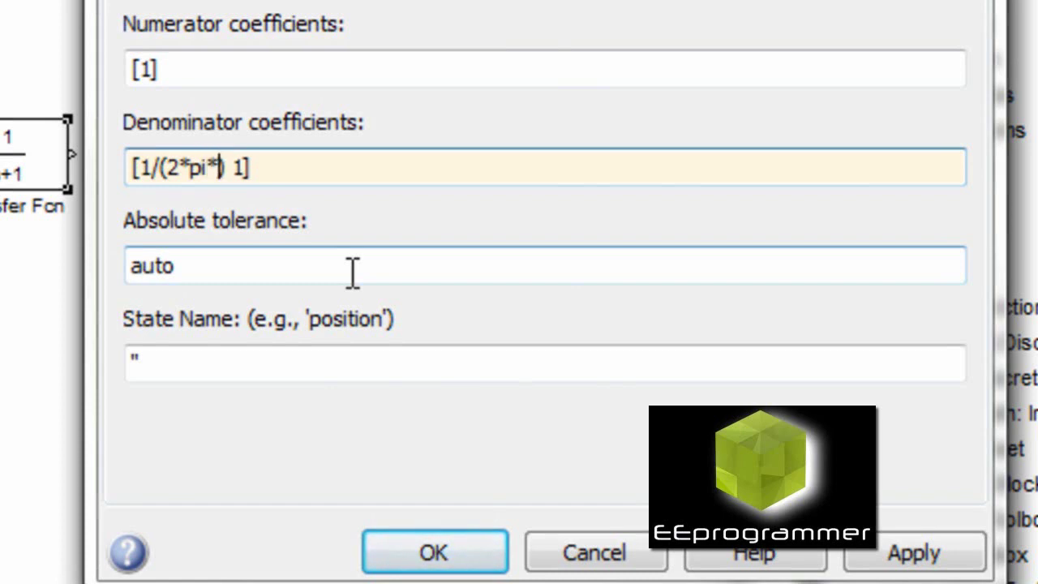
{"action": "type", "text": "5"}
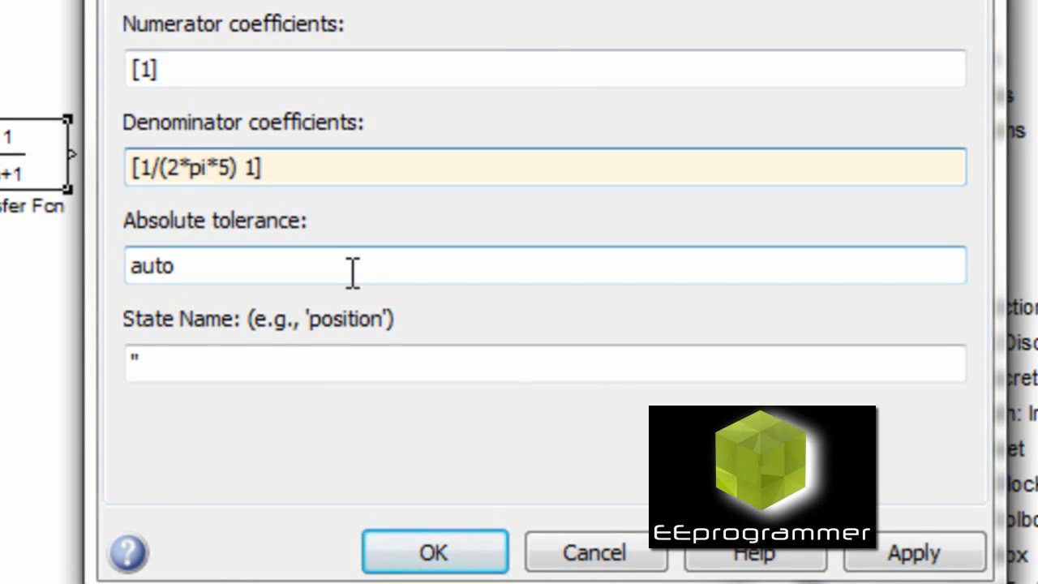
Step: Apply the 5 Hz denominator to the Transfer Fcn block and make the model background blue
{"action": "left_click", "coordinate": [403, 552]}
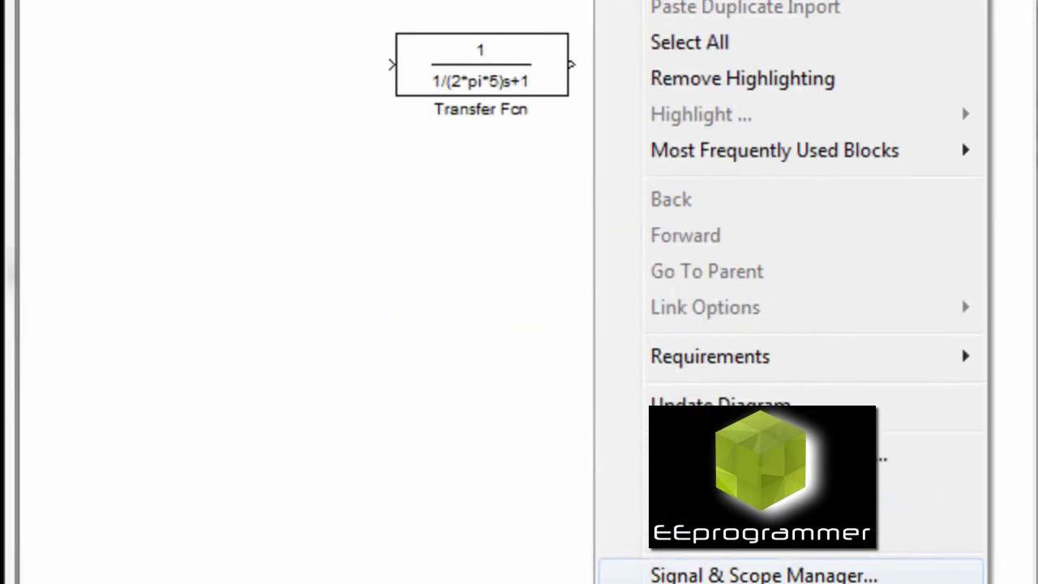
{"action": "mouse_move", "coordinate": [713, 583]}
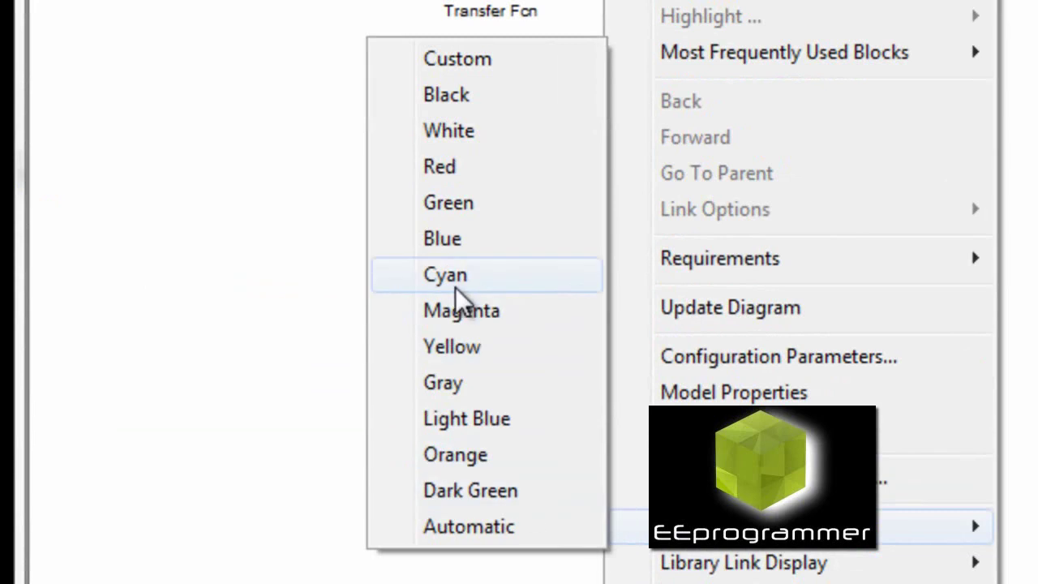
{"action": "left_click", "coordinate": [454, 244]}
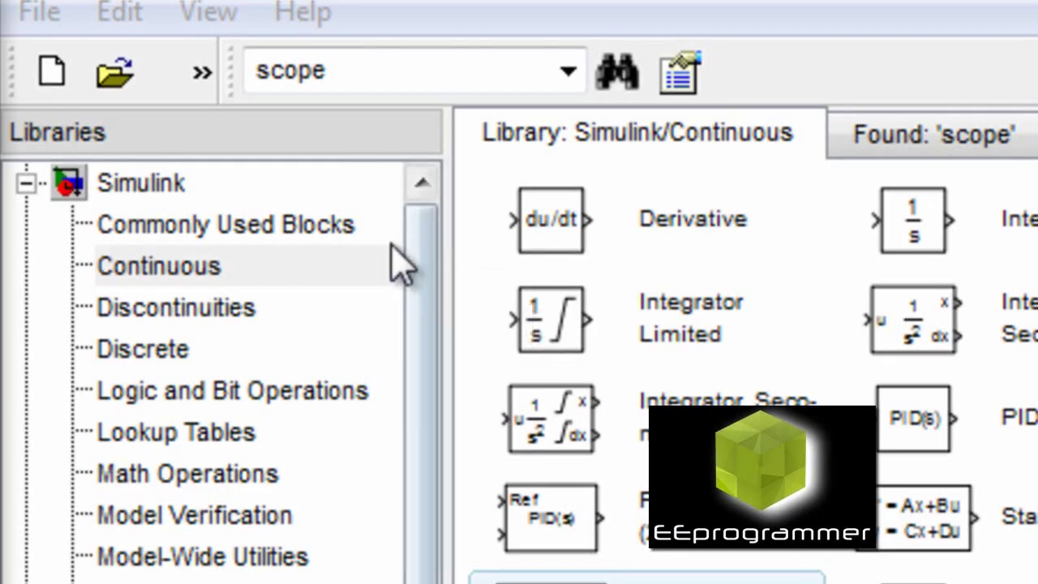
Step: Wire a Scope to the Transfer Fcn output and give the Transfer Fcn block a yellow background
{"action": "left_click", "coordinate": [306, 235]}
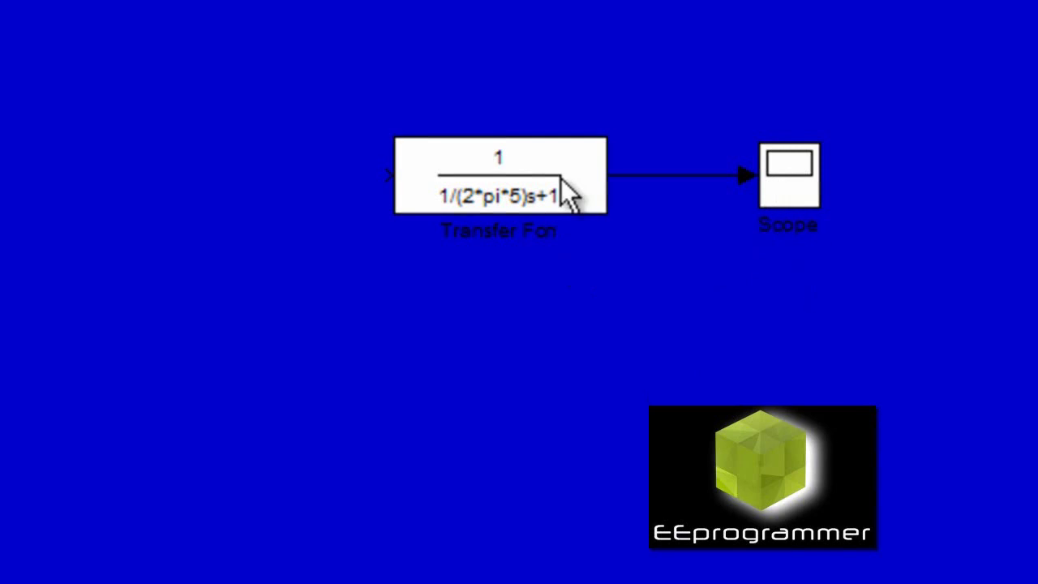
{"action": "left_click", "coordinate": [565, 193]}
{"action": "right_click", "coordinate": [561, 178]}
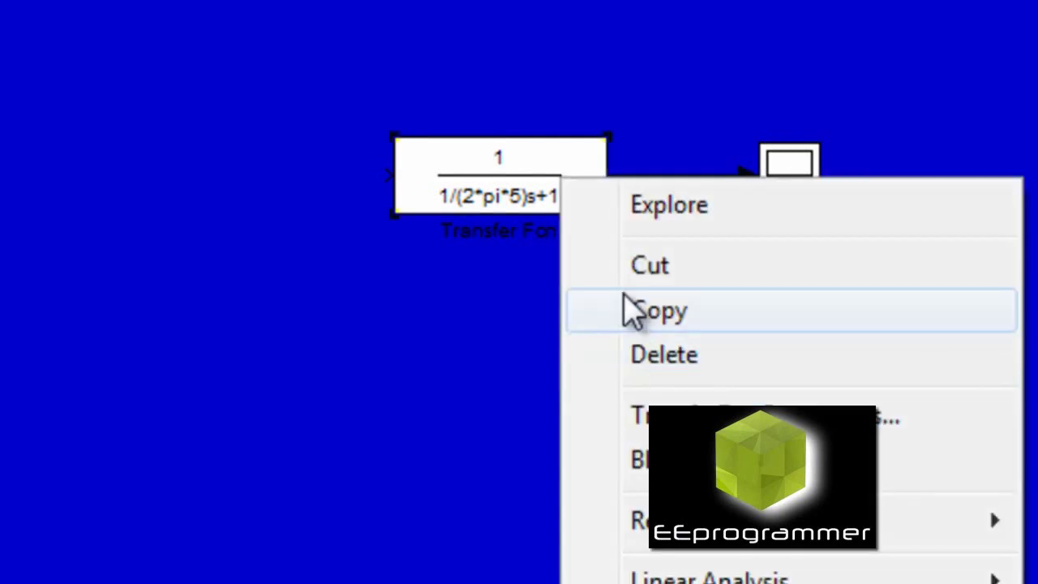
{"action": "mouse_move", "coordinate": [713, 583]}
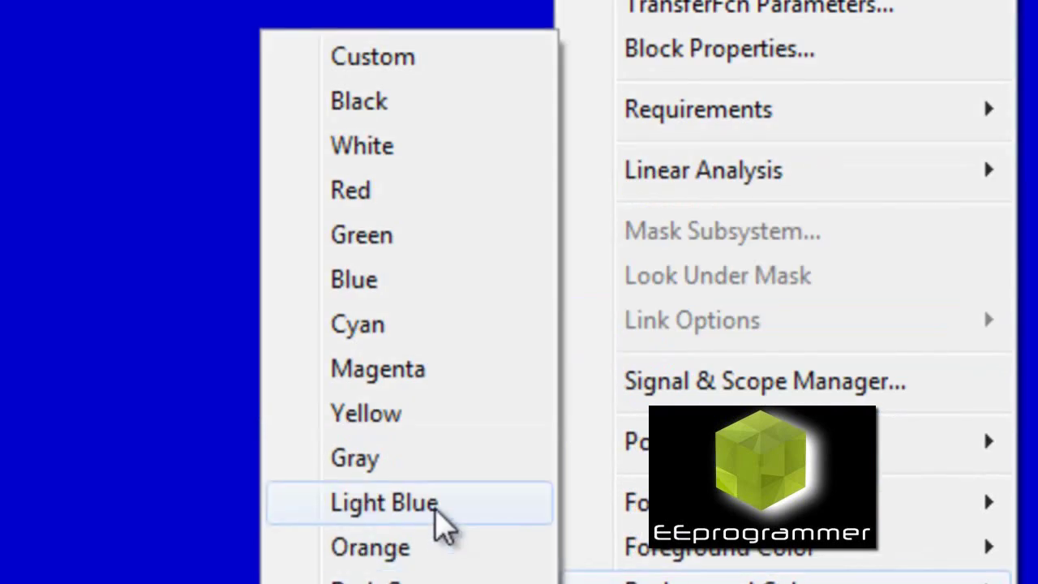
{"action": "left_click", "coordinate": [439, 416]}
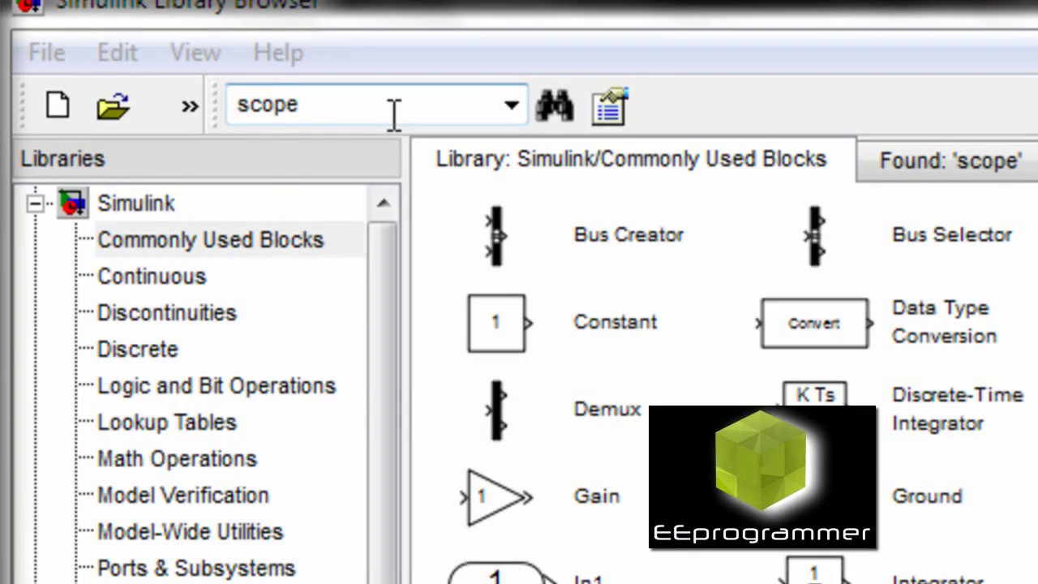
Step: Search for 'signal', connect a Signal Generator to the Transfer Fcn input, and review its 1 Hz frequency
{"action": "left_click", "coordinate": [389, 114]}
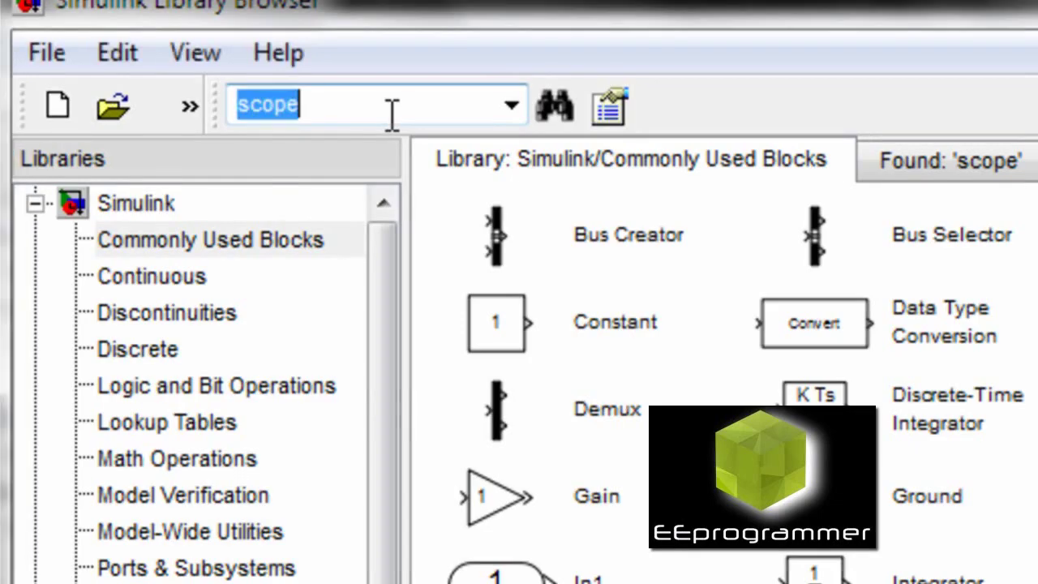
{"action": "type", "text": "signal"}
{"action": "key", "text": "Return"}
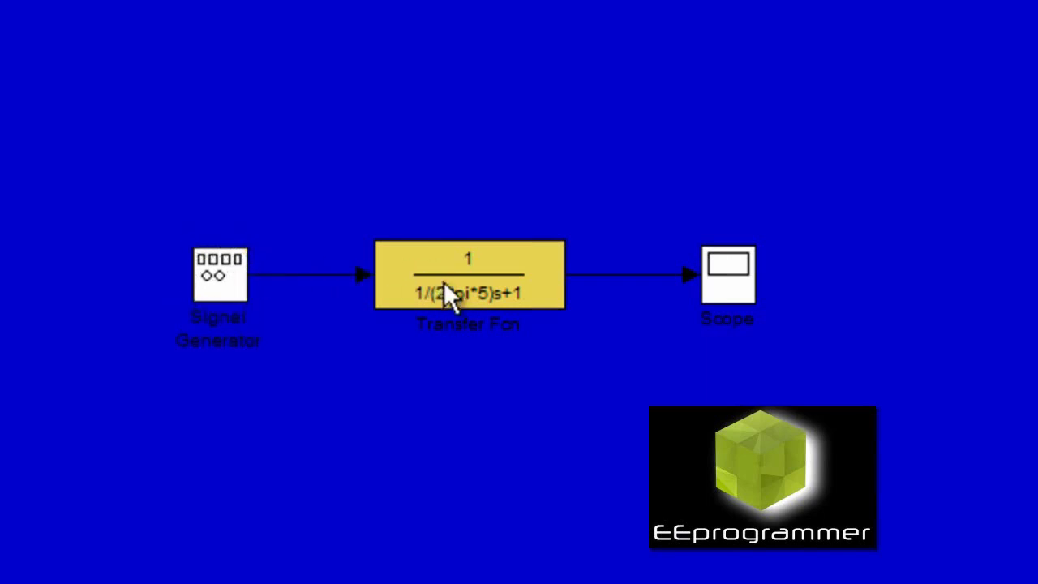
{"action": "double_click", "coordinate": [221, 274]}
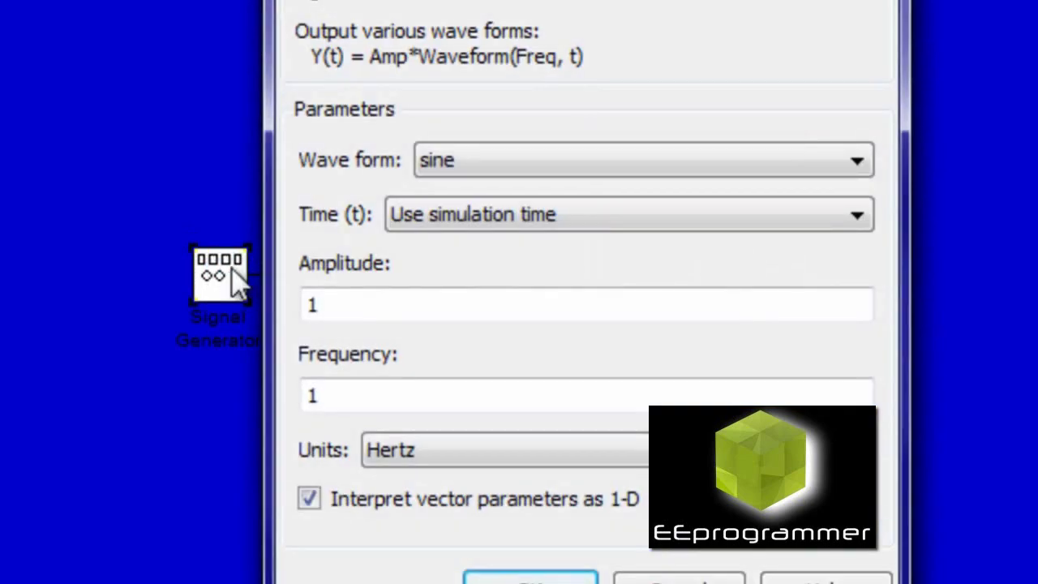
{"action": "double_click", "coordinate": [389, 389]}
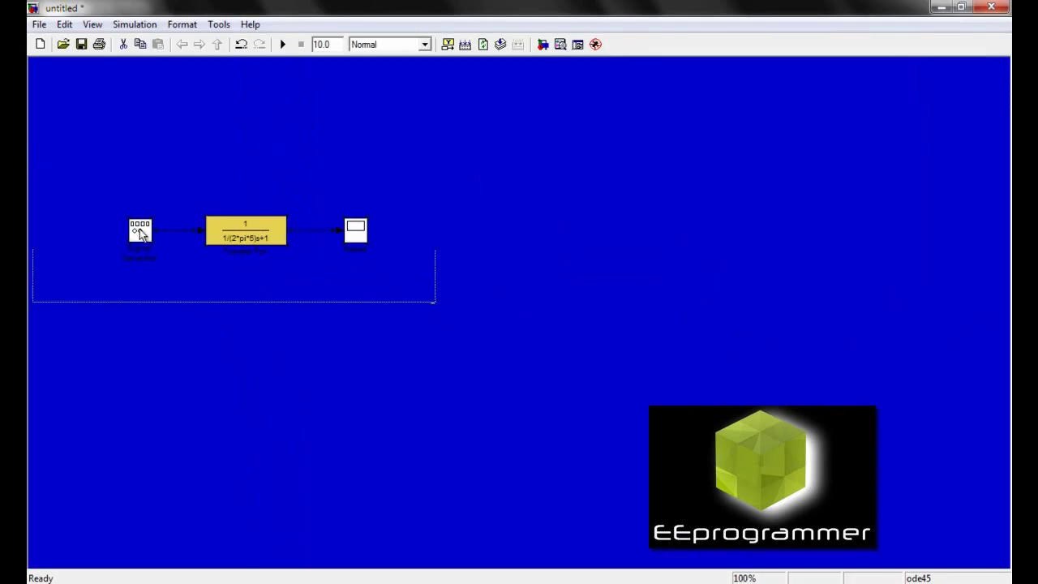
Step: Center the three-block chain and confirm the Signal Generator's 1 Hz sine settings
{"action": "left_click_drag", "start_coordinate": [140, 230], "coordinate": [373, 236]}
{"action": "left_click", "coordinate": [524, 170]}
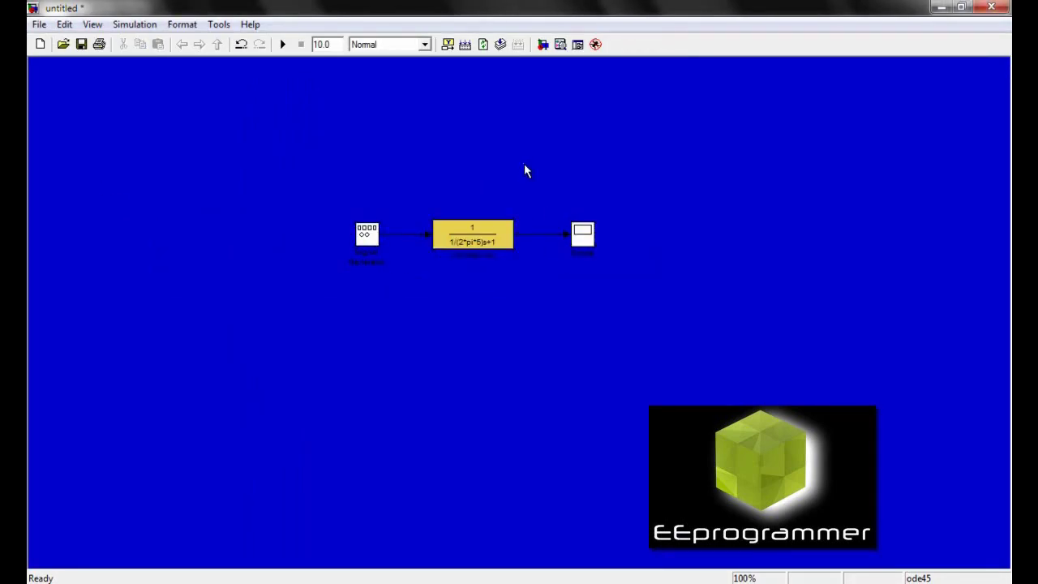
{"action": "left_click", "coordinate": [369, 235]}
{"action": "double_click", "coordinate": [365, 235]}
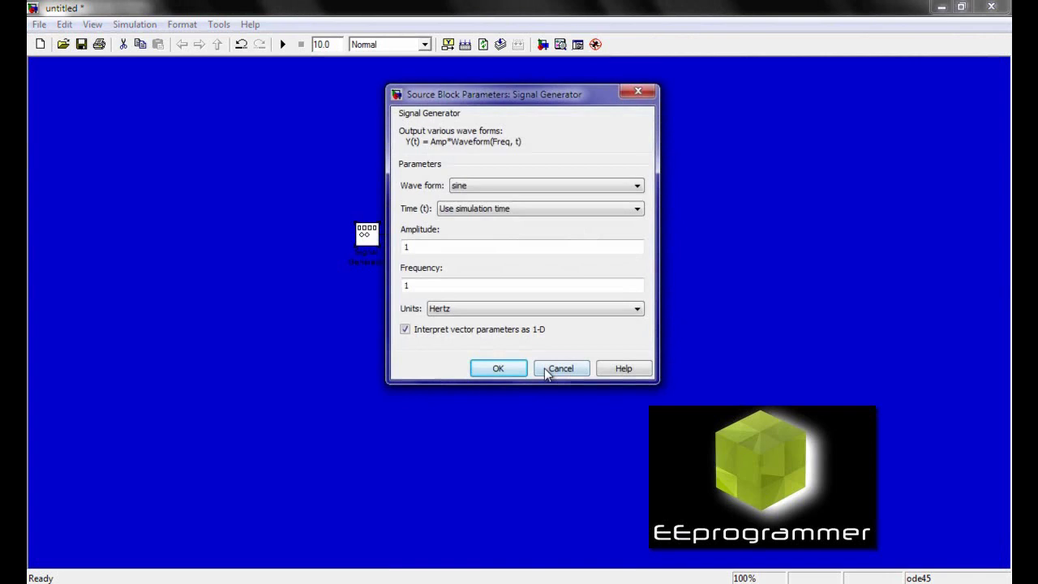
{"action": "left_click", "coordinate": [499, 367]}
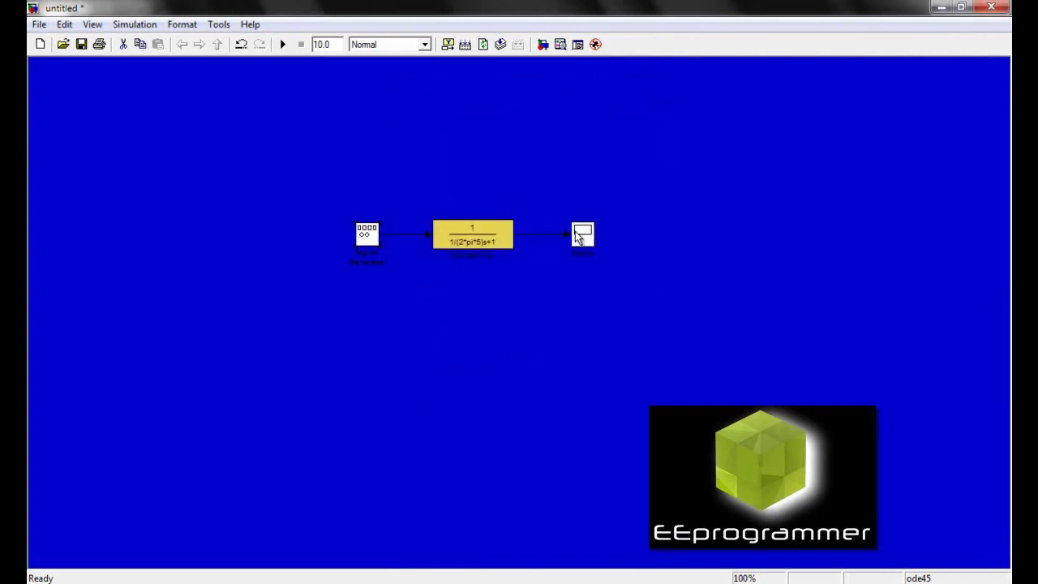
{"action": "left_click", "coordinate": [493, 277]}
Step: Run the simulation and autoscale the maximized Scope to show the roughly ±1 filtered sine
{"action": "left_click", "coordinate": [283, 45]}
{"action": "double_click", "coordinate": [581, 235]}
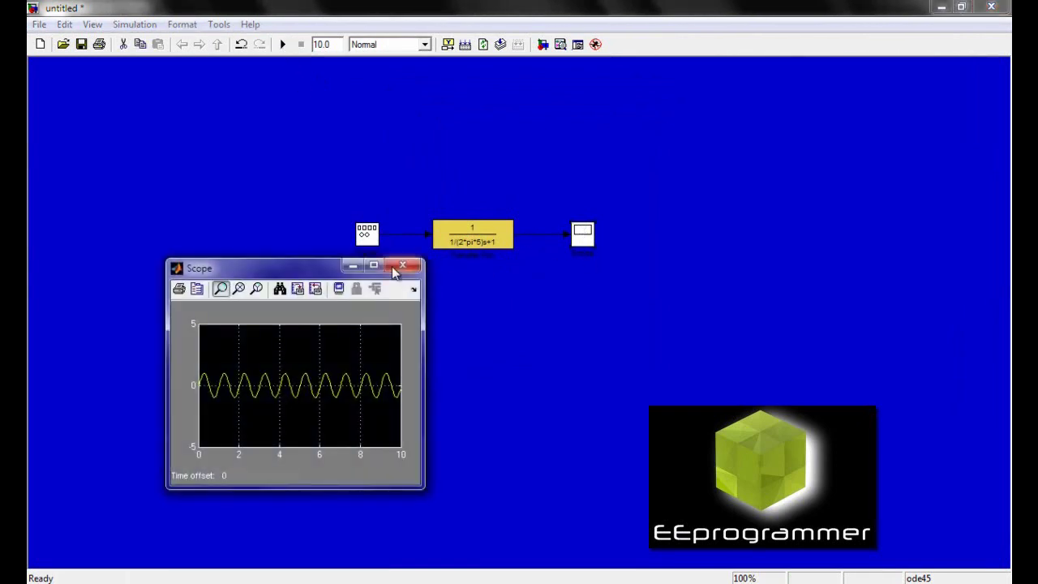
{"action": "double_click", "coordinate": [315, 278]}
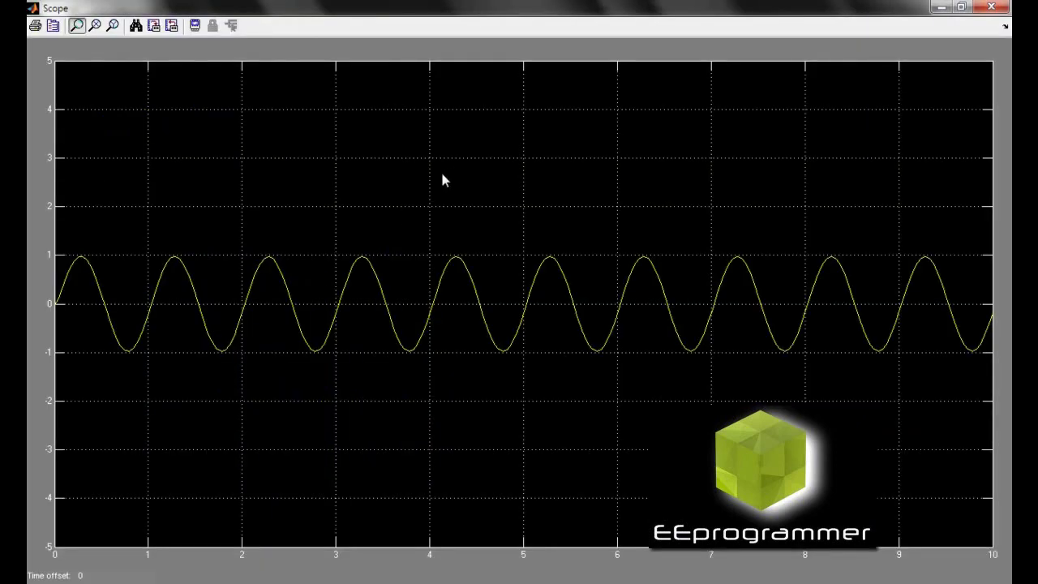
{"action": "right_click", "coordinate": [273, 191]}
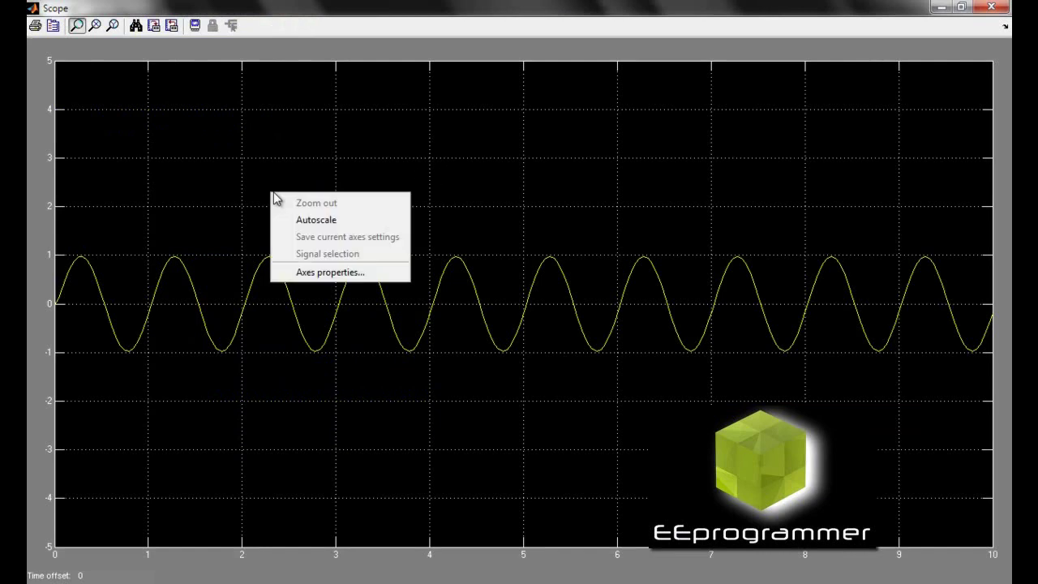
{"action": "left_click", "coordinate": [313, 220]}
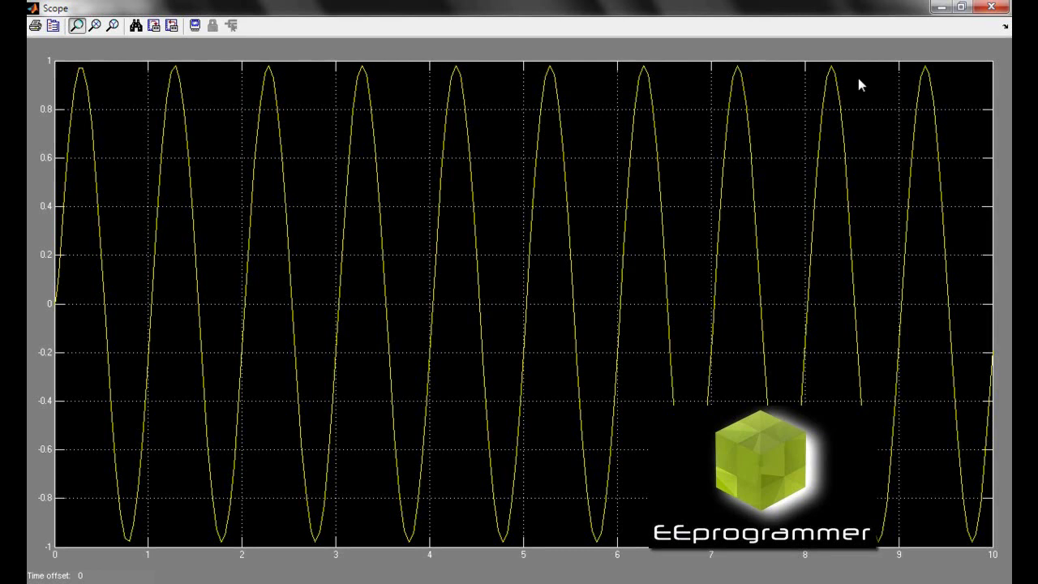
{"action": "left_click", "coordinate": [941, 8]}
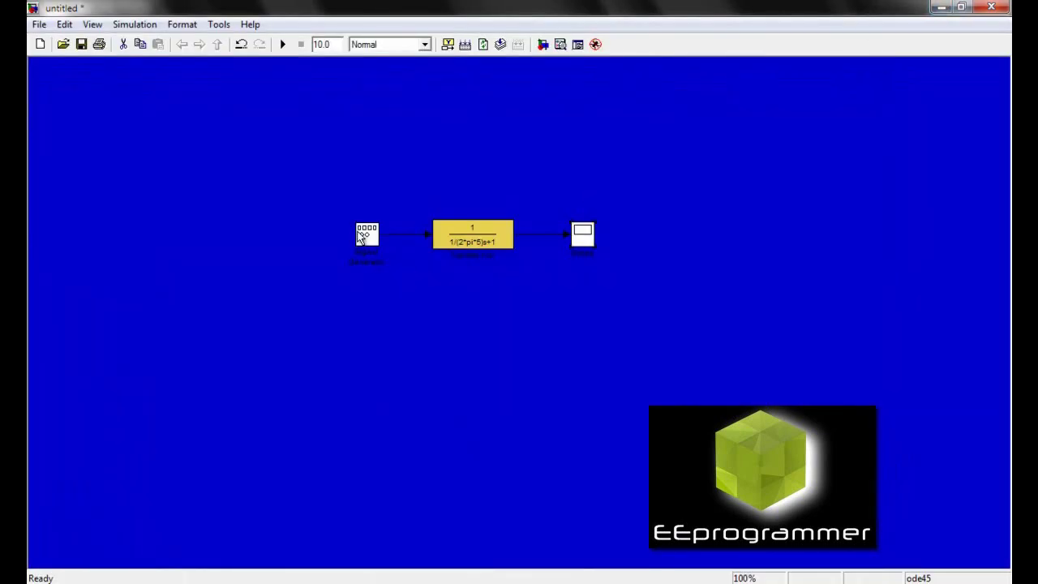
Step: Change the Signal Generator frequency from 1 to 10 Hz
{"action": "double_click", "coordinate": [367, 233]}
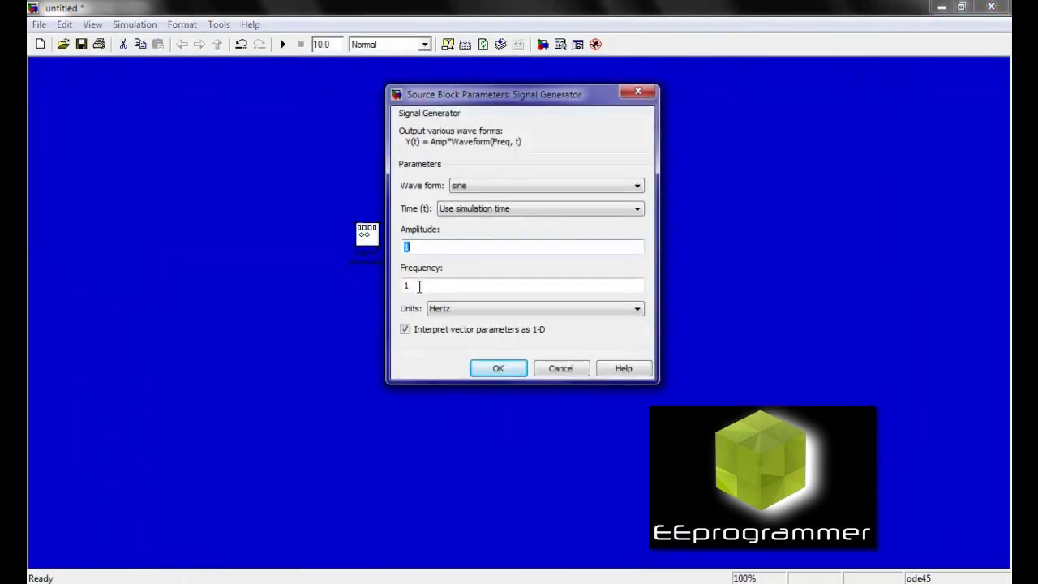
{"action": "left_click", "coordinate": [419, 286]}
{"action": "left_click", "coordinate": [420, 287]}
{"action": "type", "text": "0"}
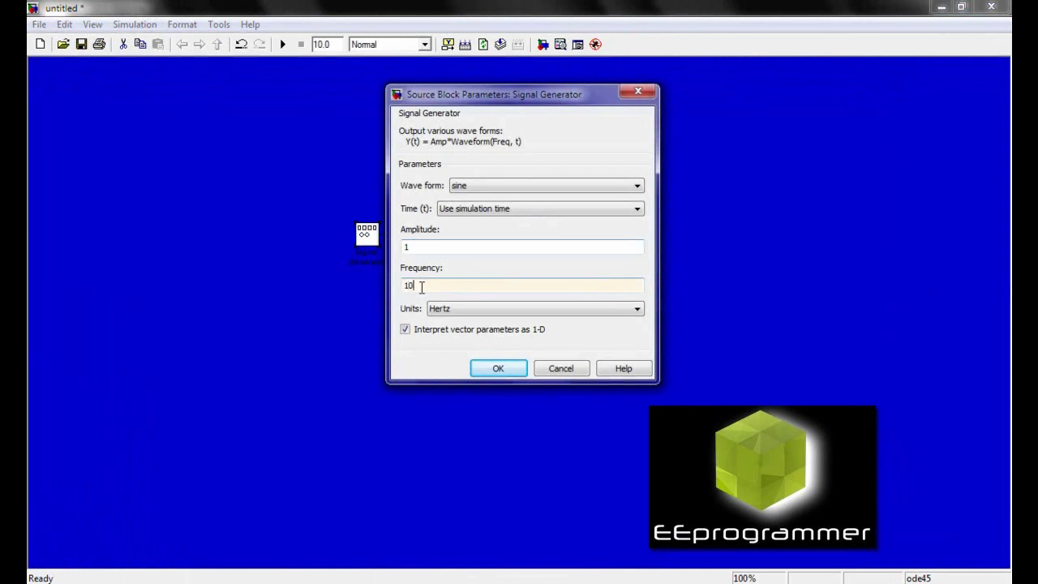
{"action": "left_click", "coordinate": [498, 367]}
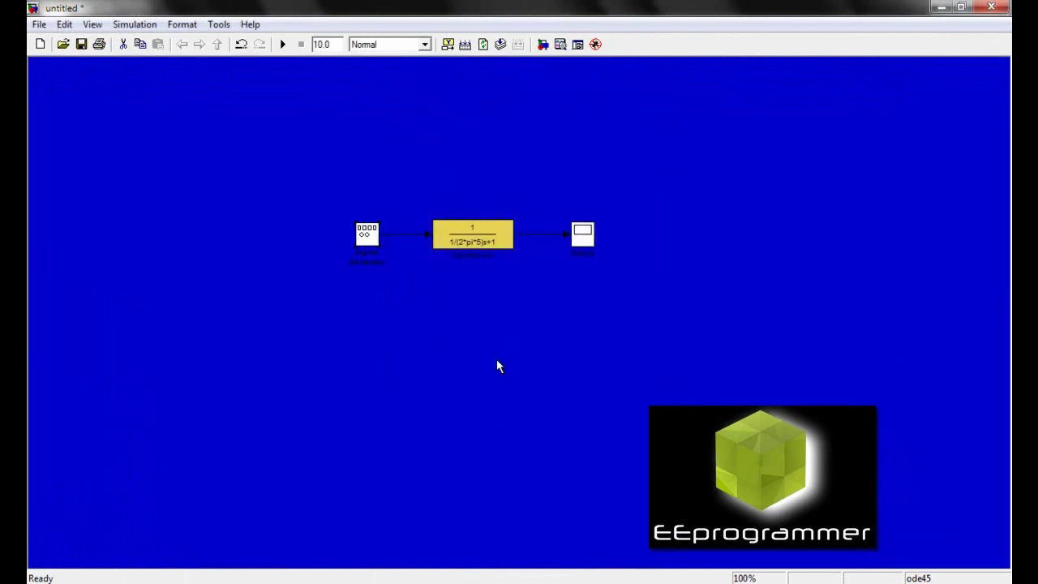
{"action": "double_click", "coordinate": [582, 235]}
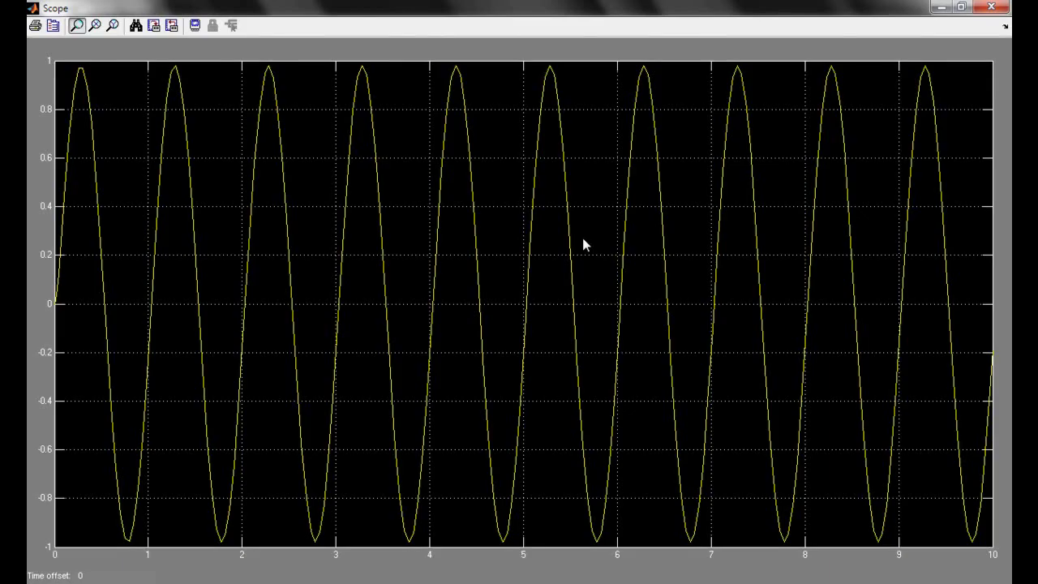
{"action": "left_click", "coordinate": [991, 7]}
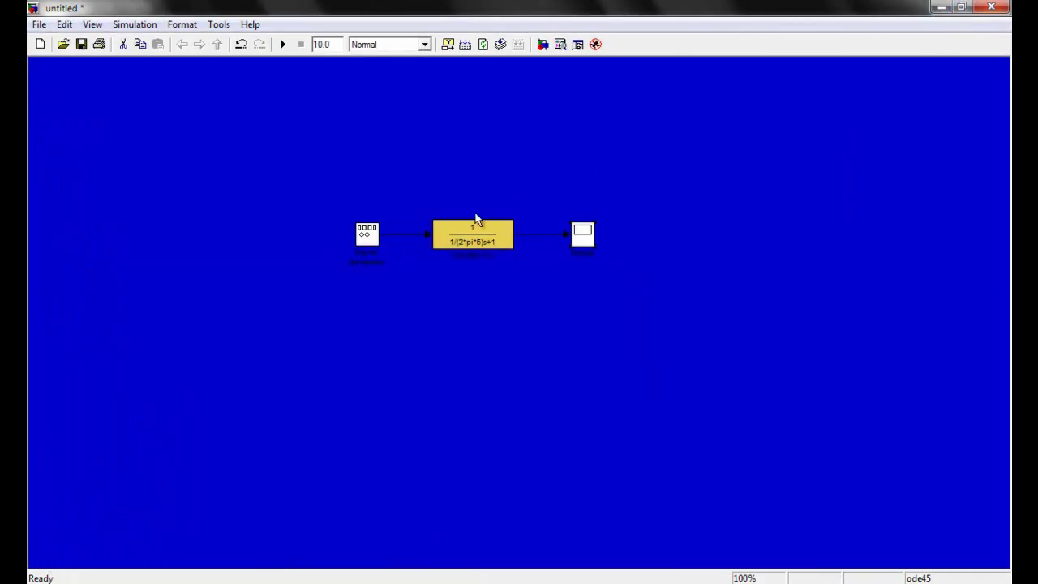
{"action": "double_click", "coordinate": [366, 235]}
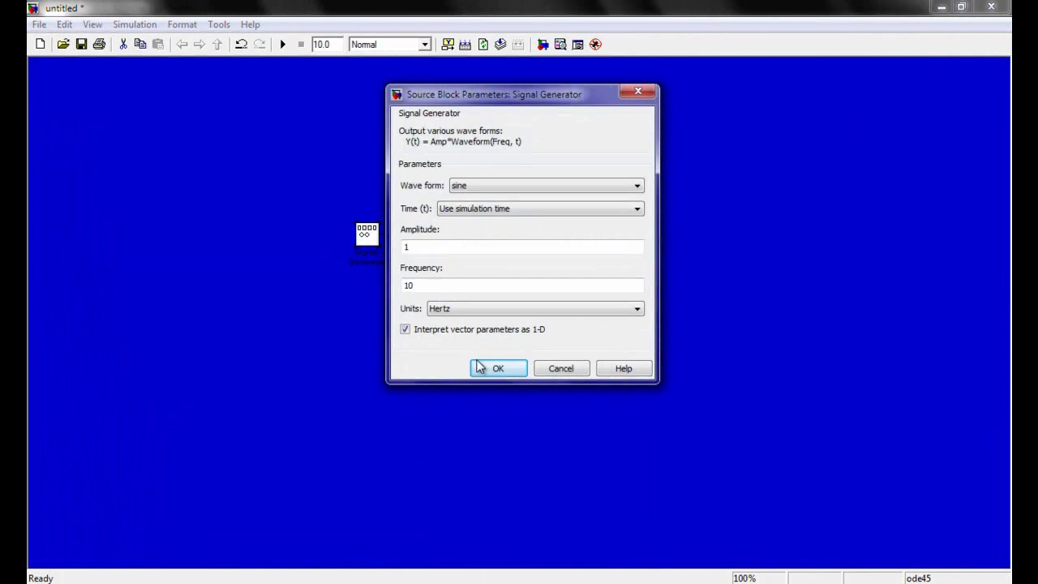
{"action": "left_click", "coordinate": [483, 365]}
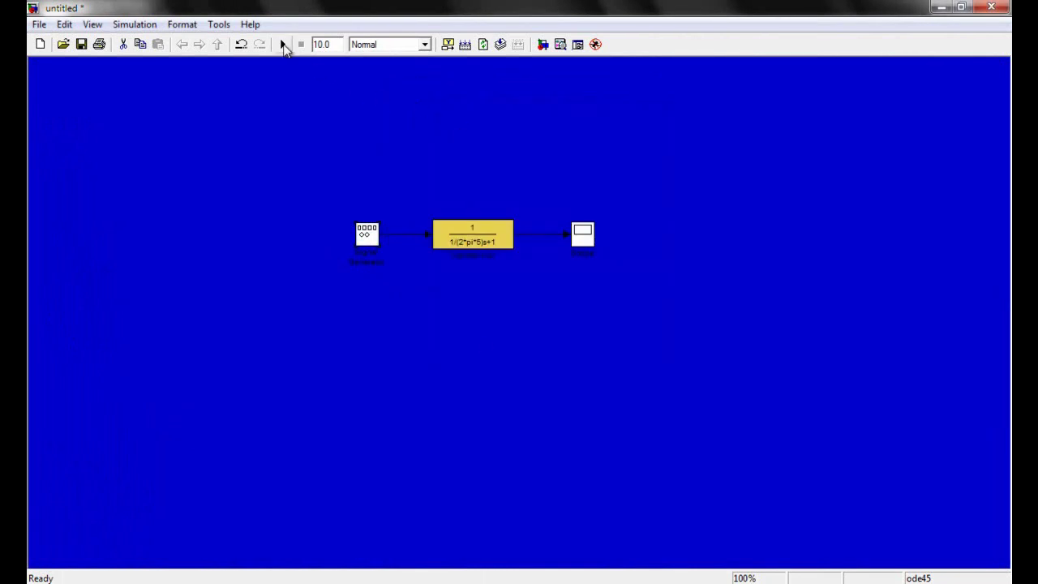
Step: Rerun the simulation and autoscale the Scope, showing the output attenuated to about ±0.4
{"action": "left_click", "coordinate": [283, 45]}
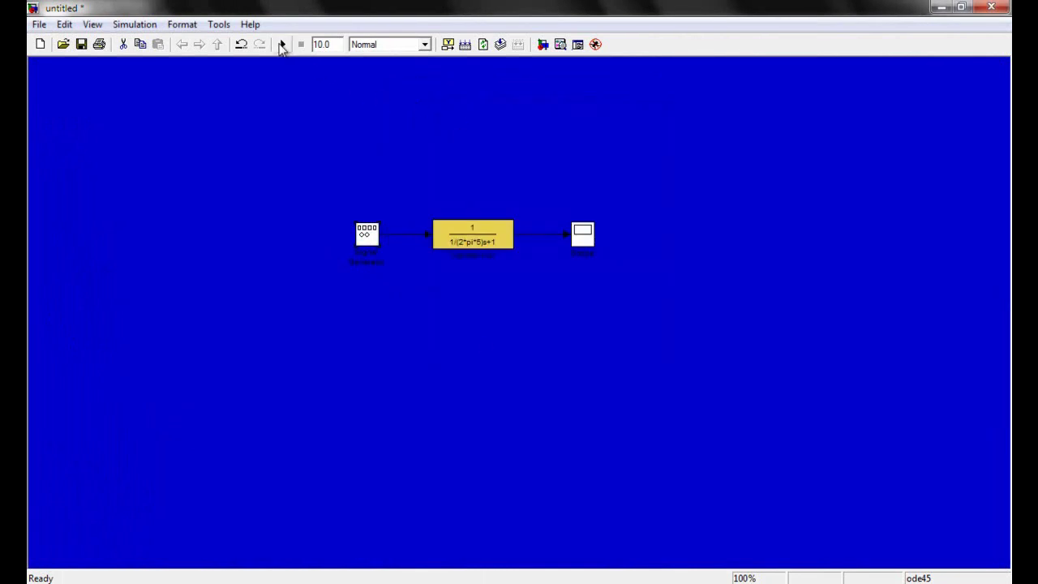
{"action": "double_click", "coordinate": [583, 235]}
{"action": "right_click", "coordinate": [247, 255]}
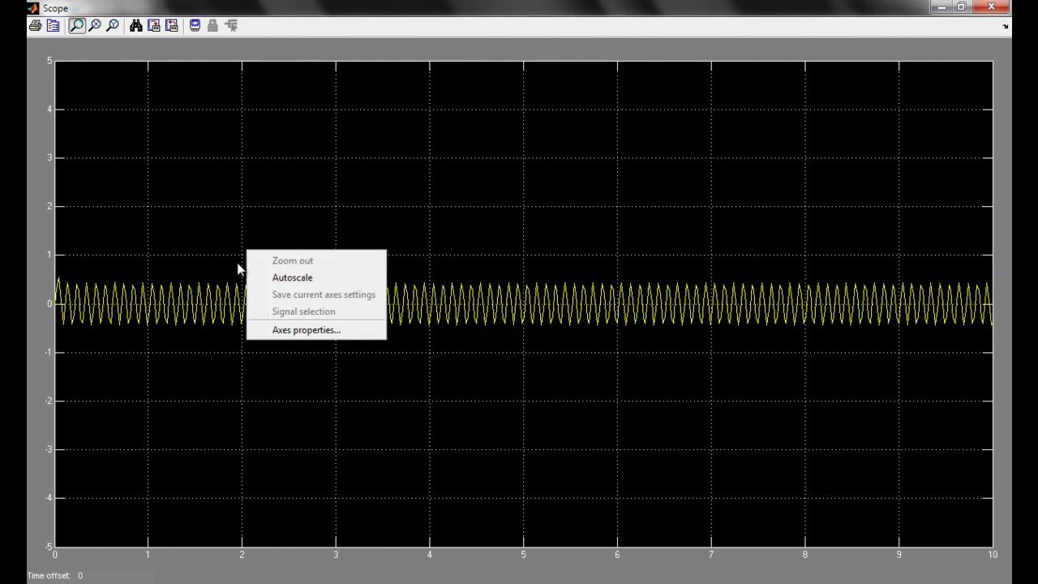
{"action": "left_click", "coordinate": [296, 287]}
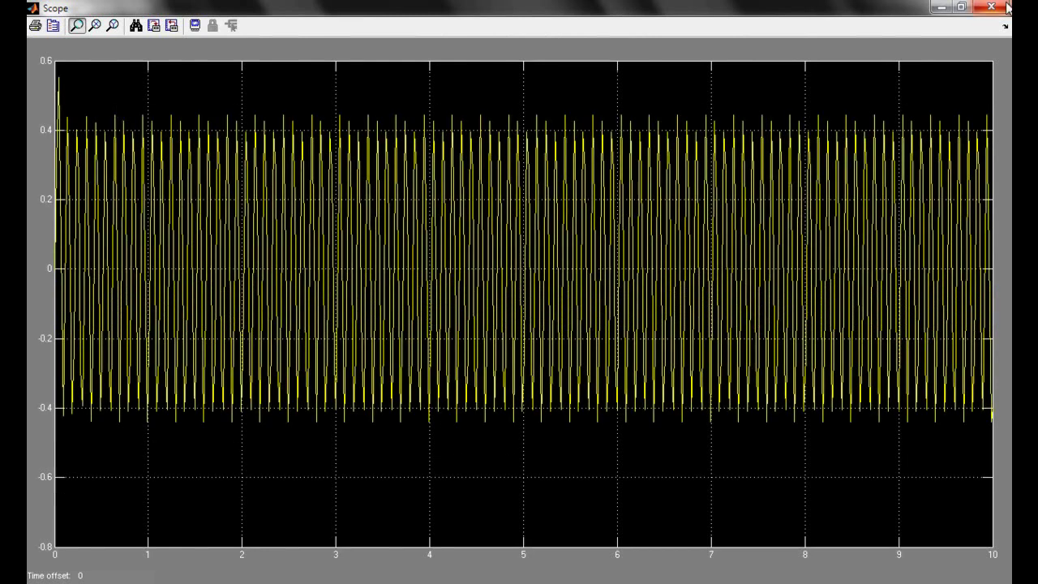
Step: Change the Signal Generator frequency from 10 to 100 Hz
{"action": "left_click", "coordinate": [942, 7]}
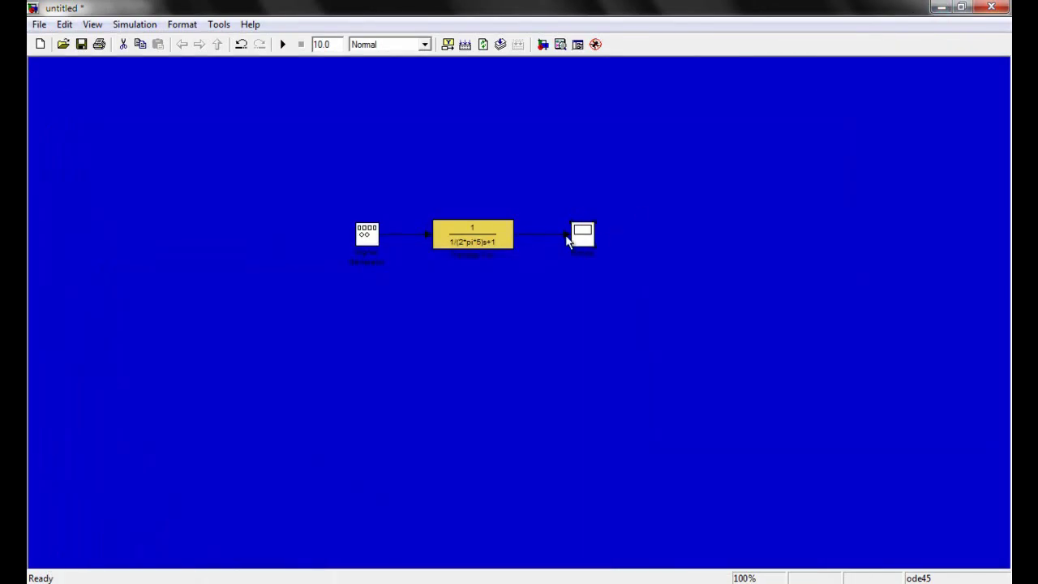
{"action": "double_click", "coordinate": [367, 235]}
{"action": "double_click", "coordinate": [415, 288]}
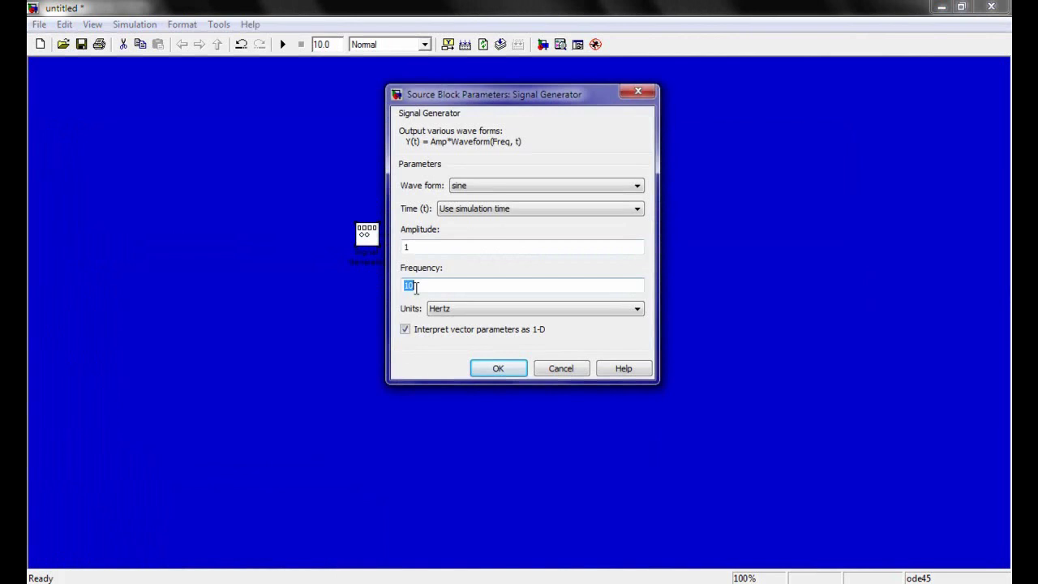
{"action": "left_click", "coordinate": [415, 289]}
{"action": "type", "text": "0"}
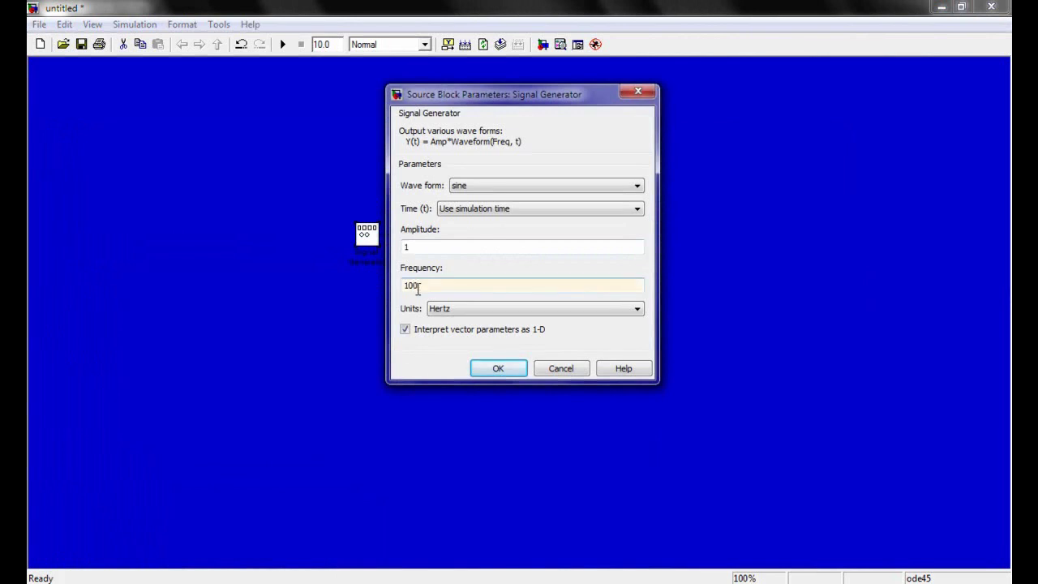
{"action": "left_click", "coordinate": [476, 371]}
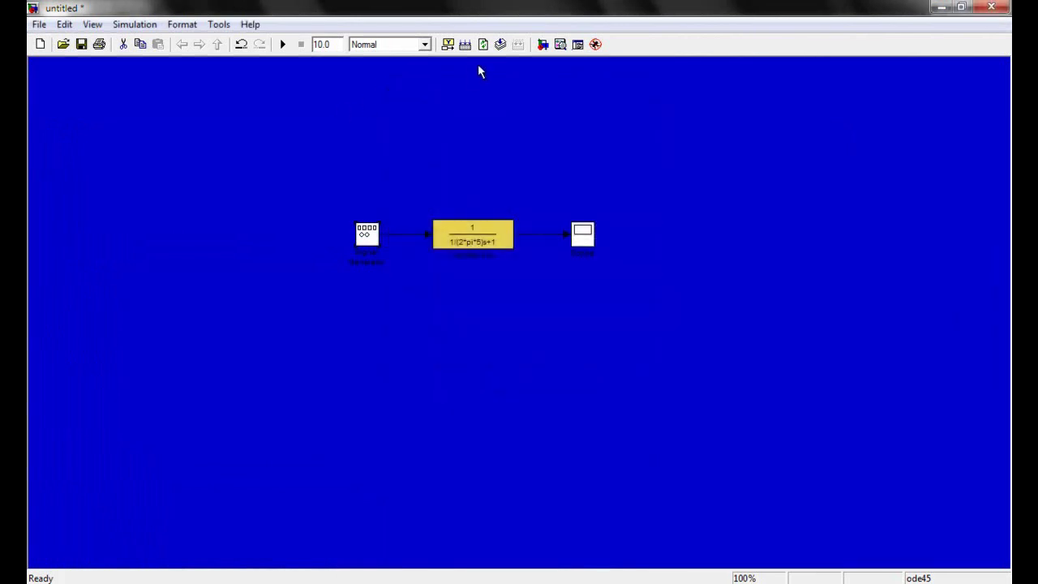
Step: Rerun the simulation and autoscale the Scope, showing the output shrunk to roughly ±0.05
{"action": "left_click", "coordinate": [282, 44]}
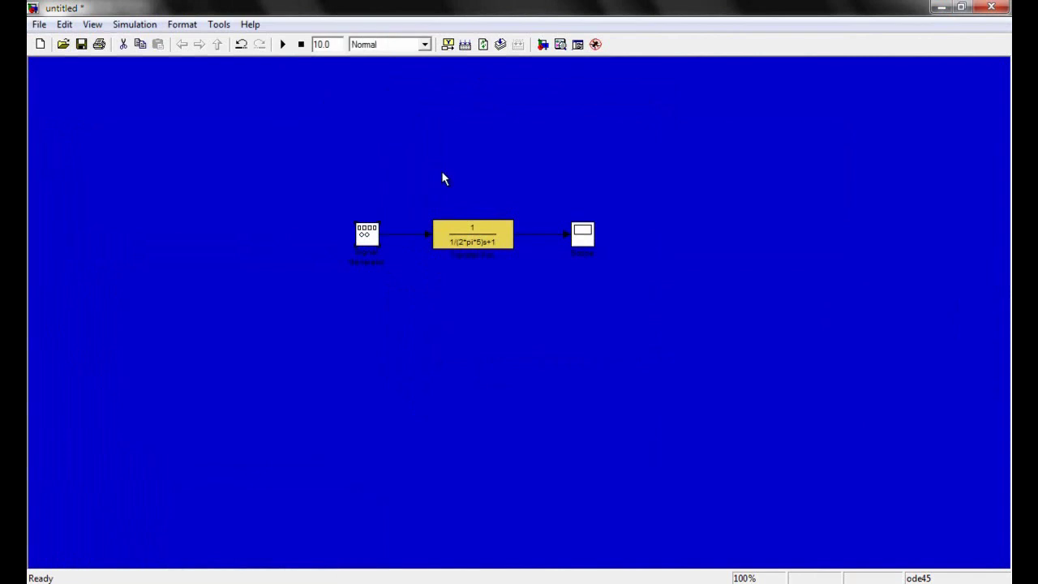
{"action": "double_click", "coordinate": [579, 235]}
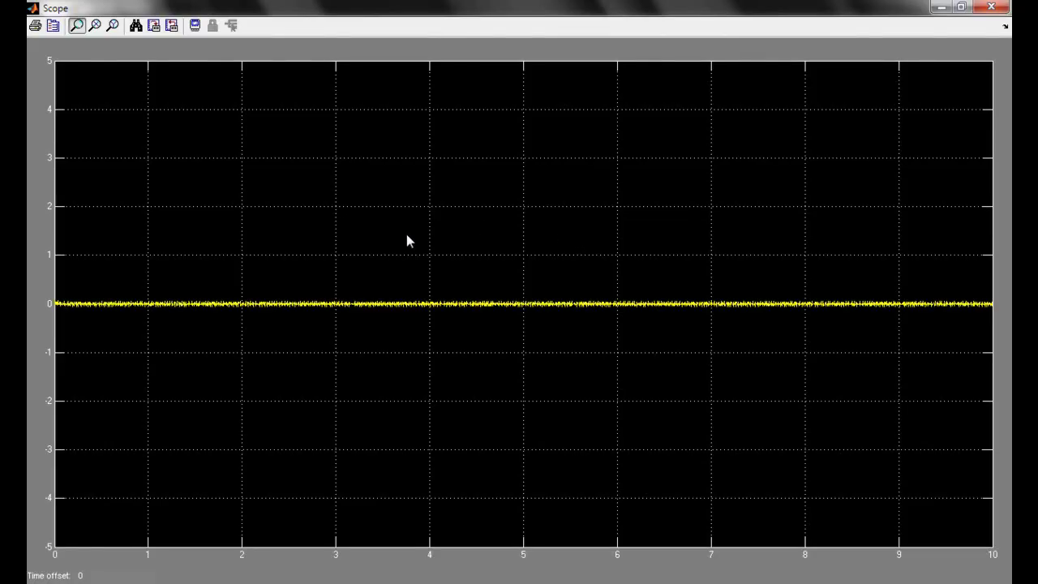
{"action": "right_click", "coordinate": [406, 237]}
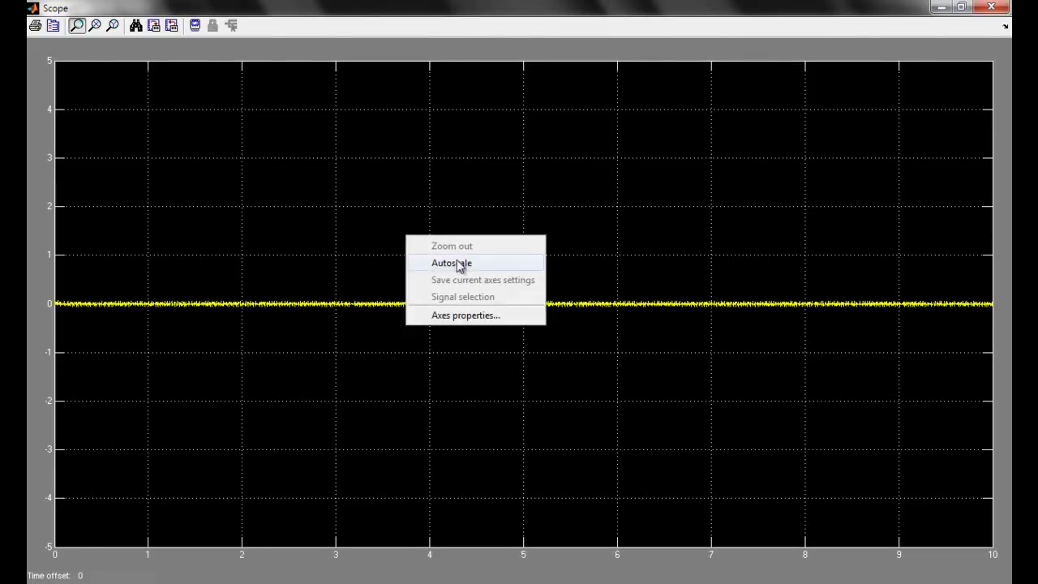
{"action": "left_click", "coordinate": [455, 259]}
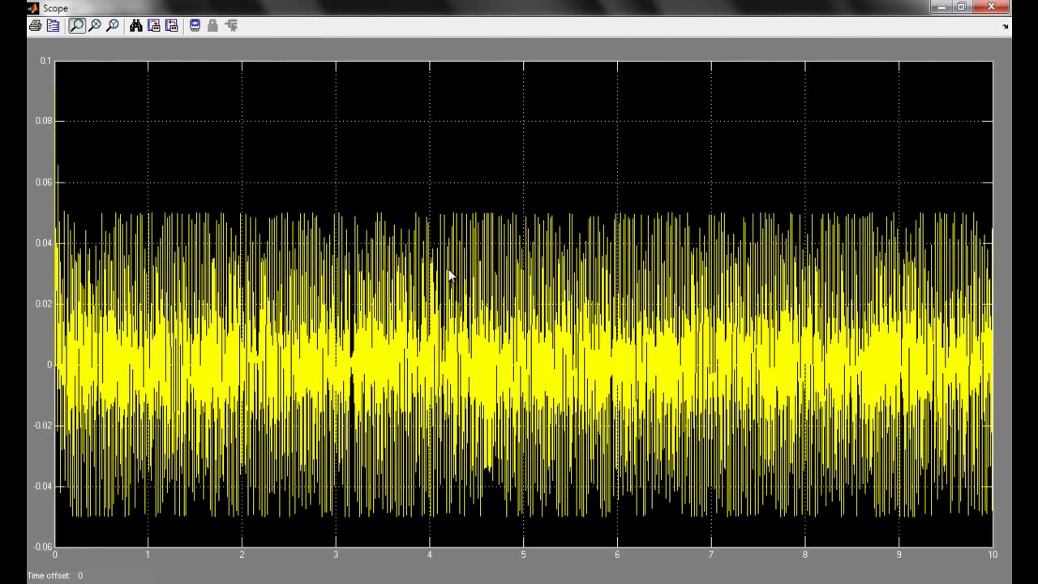